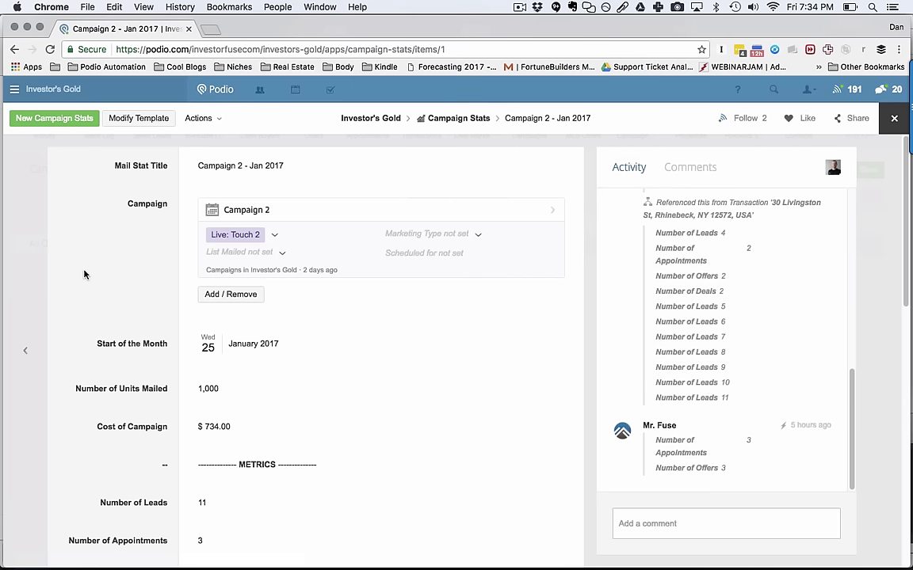
Check Campaign 2 - Jan 2017's KPIs: 36.36% Appointments from Leads and 50.00% Deals from Appointments
{"action": "scroll", "coordinate": [85, 275], "scroll_direction": "down", "scroll_amount": 4}
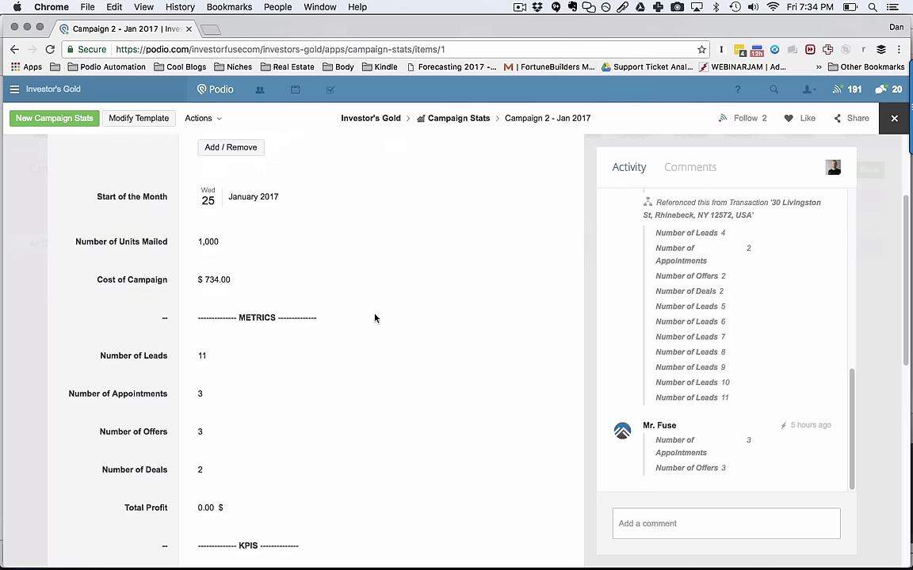
{"action": "scroll", "coordinate": [189, 334], "scroll_direction": "down", "scroll_amount": 2}
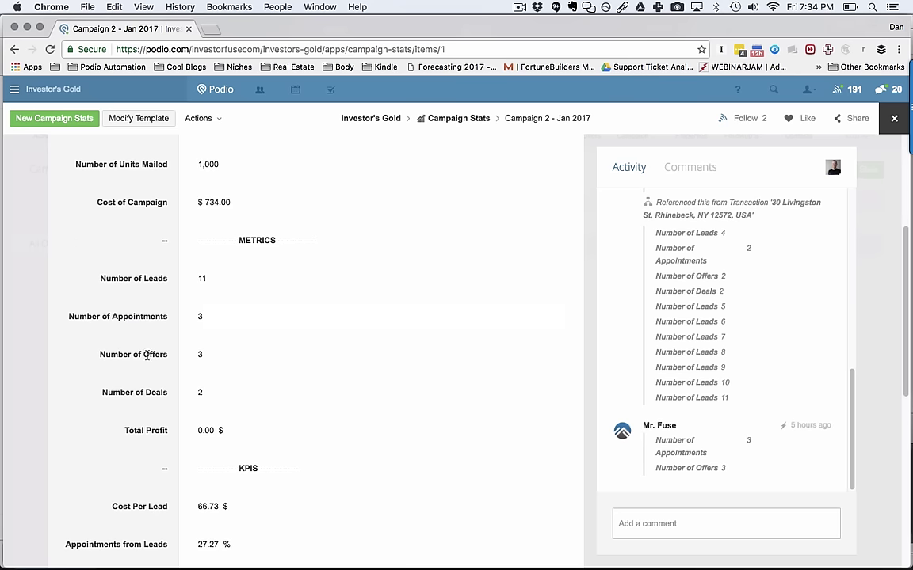
{"action": "scroll", "coordinate": [230, 406], "scroll_direction": "up", "scroll_amount": 5}
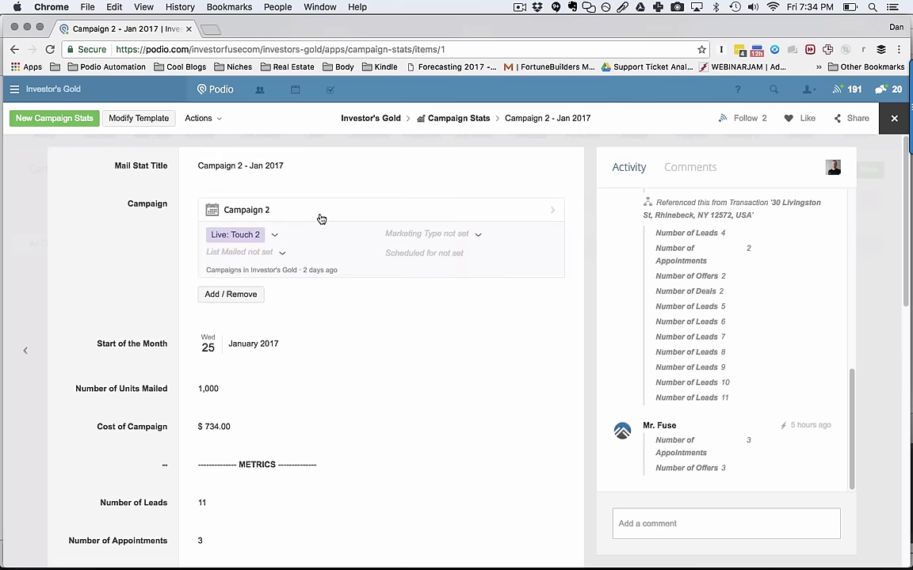
{"action": "scroll", "coordinate": [246, 176], "scroll_direction": "down", "scroll_amount": 12}
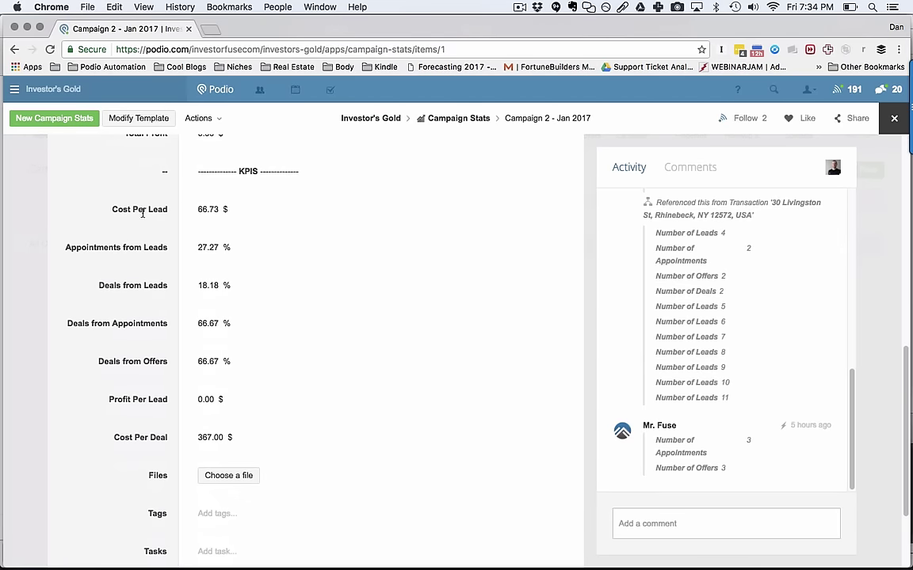
{"action": "scroll", "coordinate": [143, 213], "scroll_direction": "down", "scroll_amount": 1}
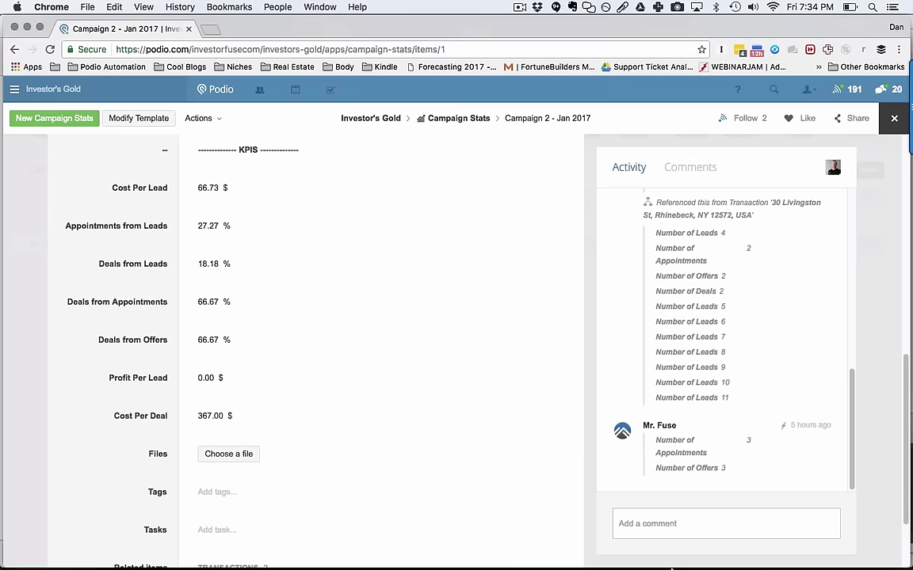
{"action": "mouse_move", "coordinate": [656, 564]}
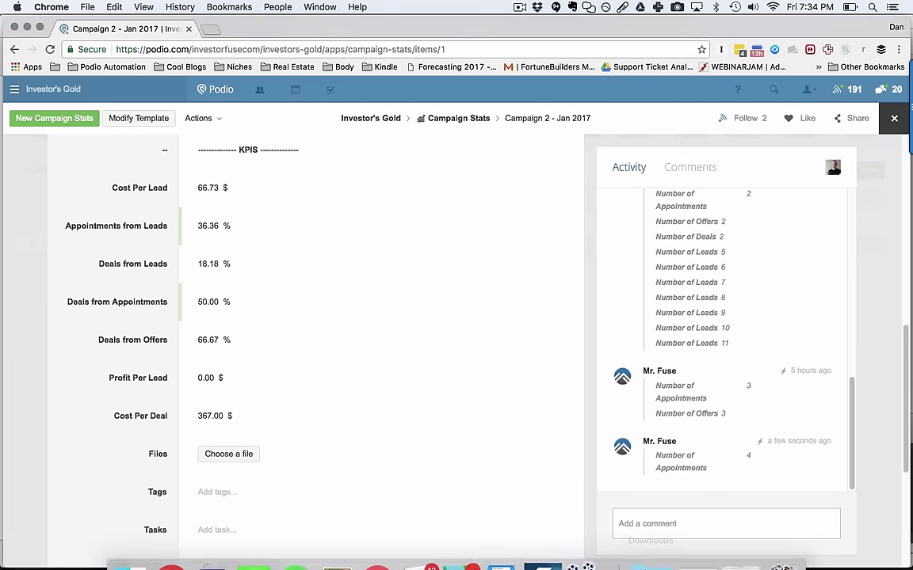
Restore the Aquisitions flow chart in Preview and shift its window about 70 px right
{"action": "left_click", "coordinate": [734, 554]}
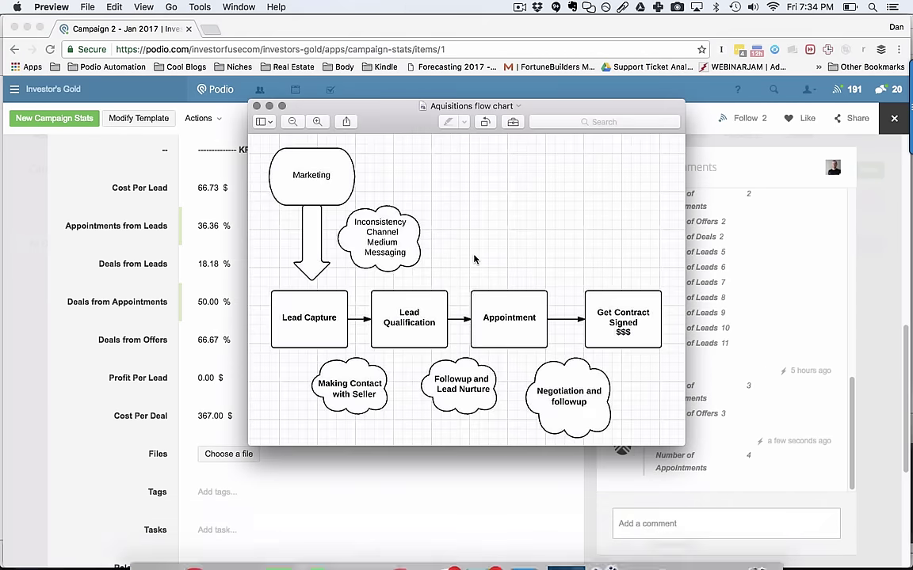
{"action": "left_click_drag", "start_coordinate": [407, 127], "coordinate": [462, 128]}
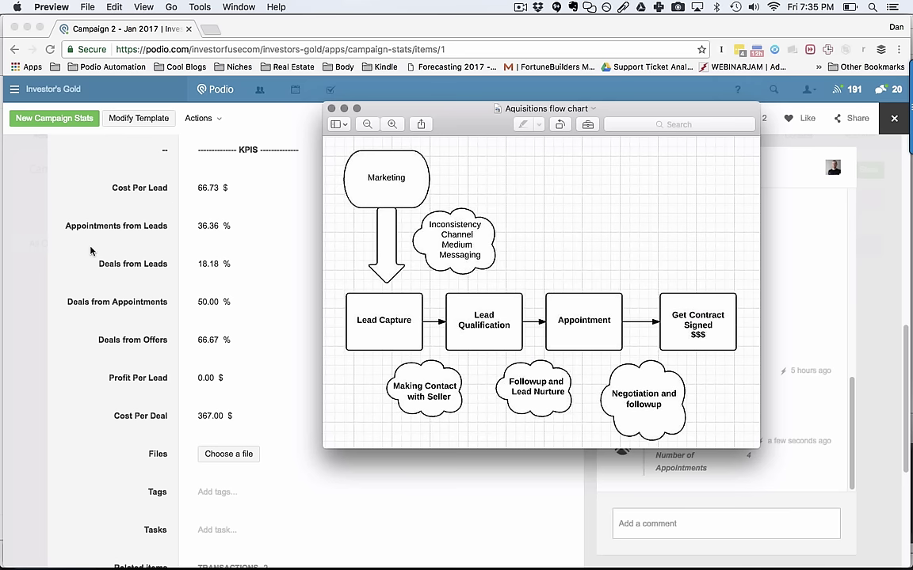
{"action": "scroll", "coordinate": [90, 250], "scroll_direction": "up", "scroll_amount": 3}
{"action": "scroll", "coordinate": [91, 251], "scroll_direction": "down", "scroll_amount": 2}
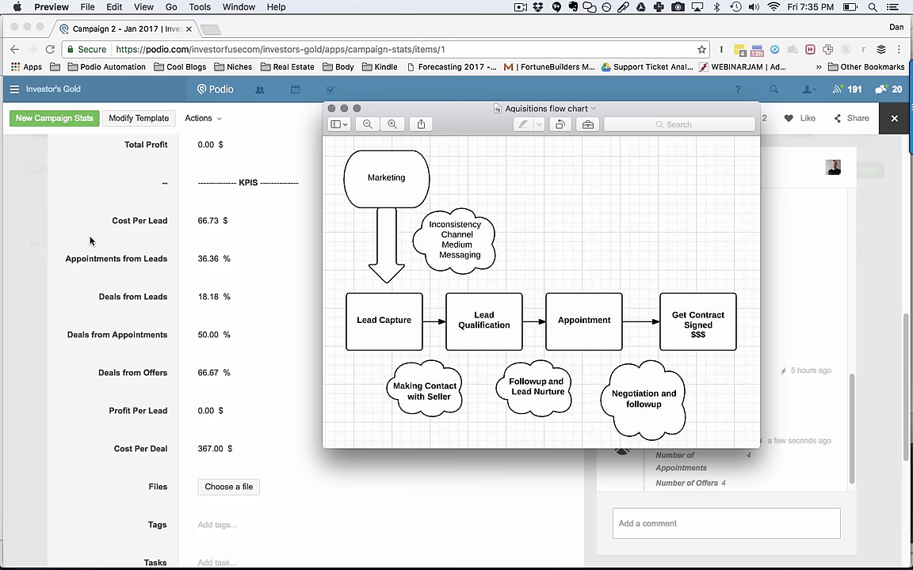
{"action": "scroll", "coordinate": [89, 317], "scroll_direction": "down", "scroll_amount": 1}
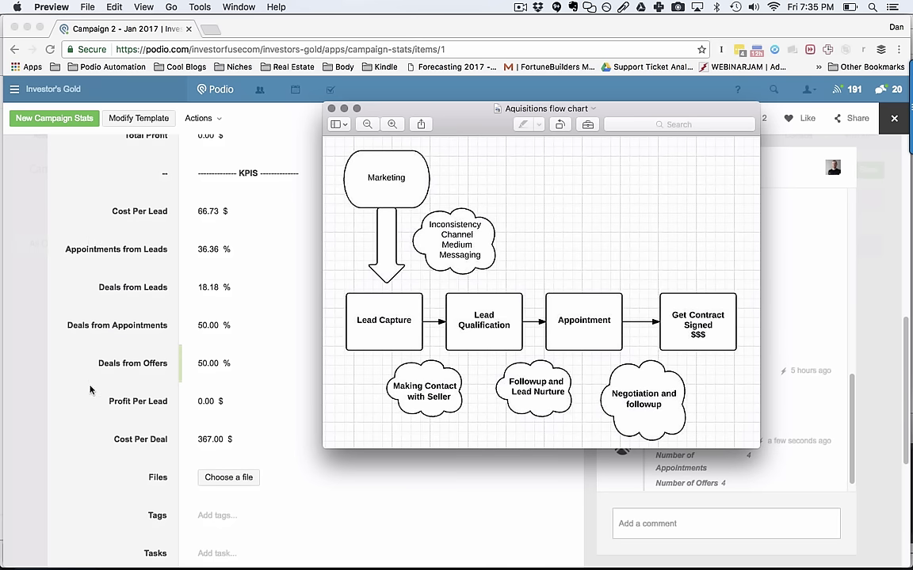
{"action": "scroll", "coordinate": [76, 270], "scroll_direction": "up", "scroll_amount": 1}
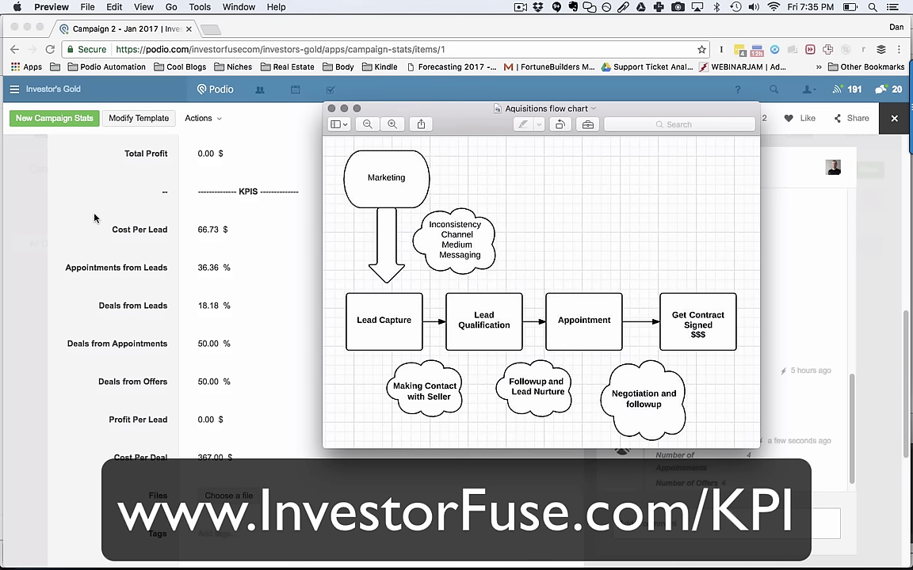
{"action": "scroll", "coordinate": [94, 218], "scroll_direction": "down", "scroll_amount": 1}
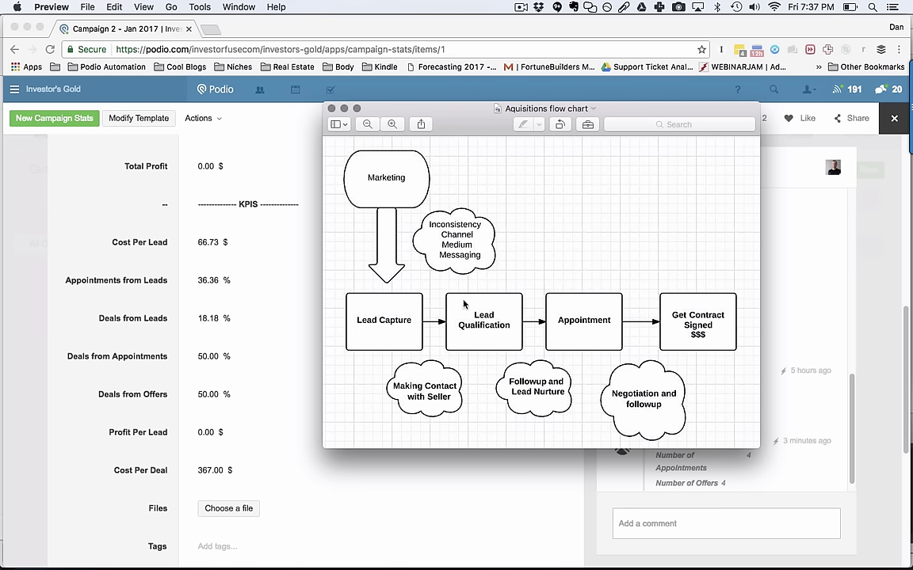
Put away the flow chart and close Campaign 2 - Jan 2017, returning to the Campaign Stats list
{"action": "left_click", "coordinate": [160, 335]}
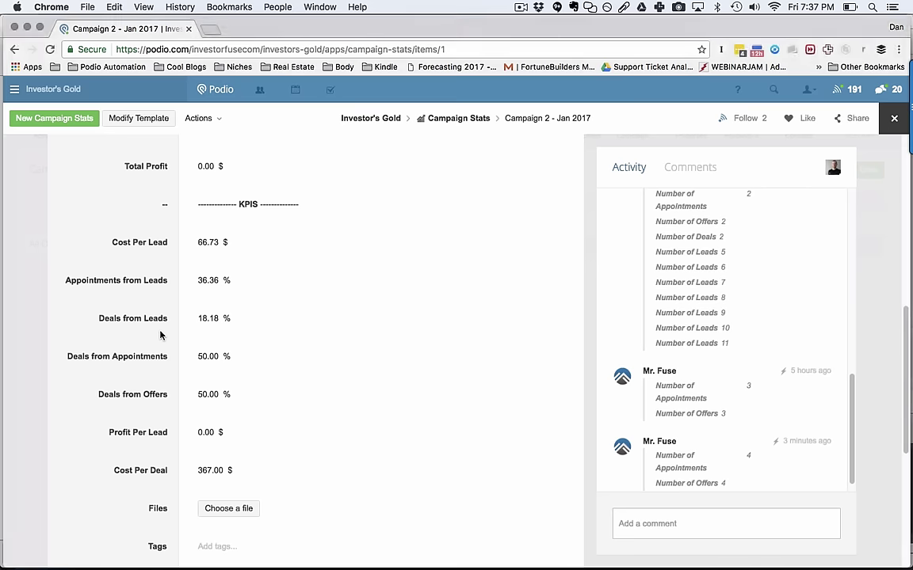
{"action": "scroll", "coordinate": [160, 335], "scroll_direction": "down", "scroll_amount": 1}
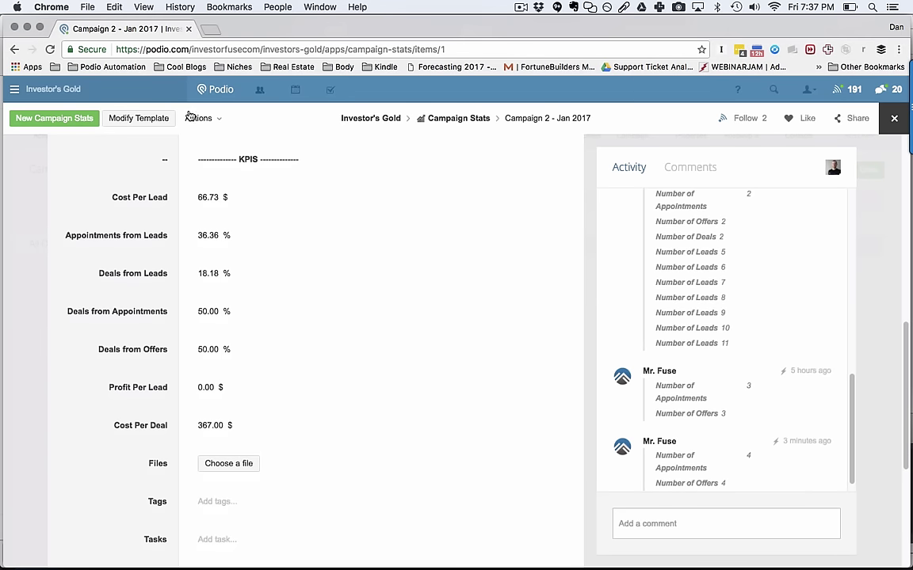
{"action": "scroll", "coordinate": [131, 343], "scroll_direction": "up", "scroll_amount": 4}
{"action": "scroll", "coordinate": [143, 341], "scroll_direction": "up", "scroll_amount": 7}
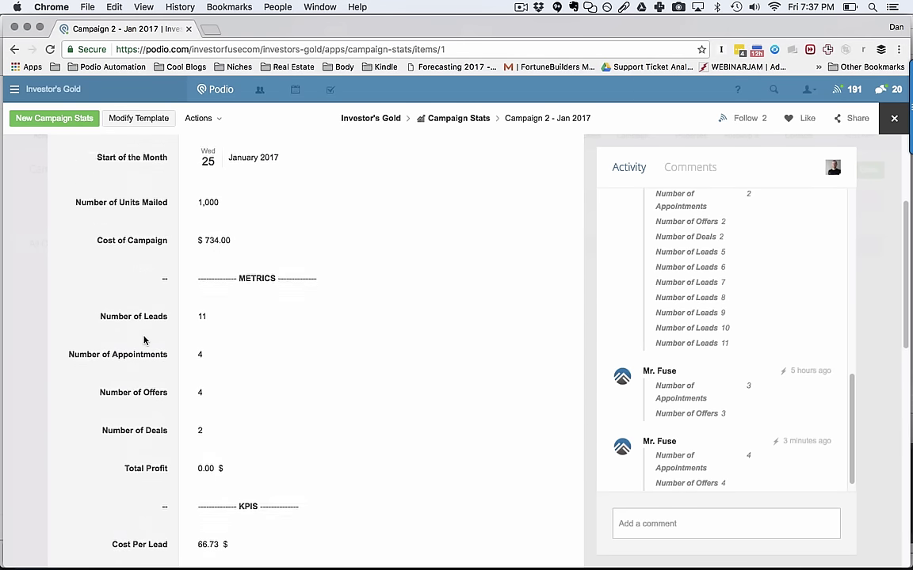
{"action": "scroll", "coordinate": [135, 309], "scroll_direction": "up", "scroll_amount": 2}
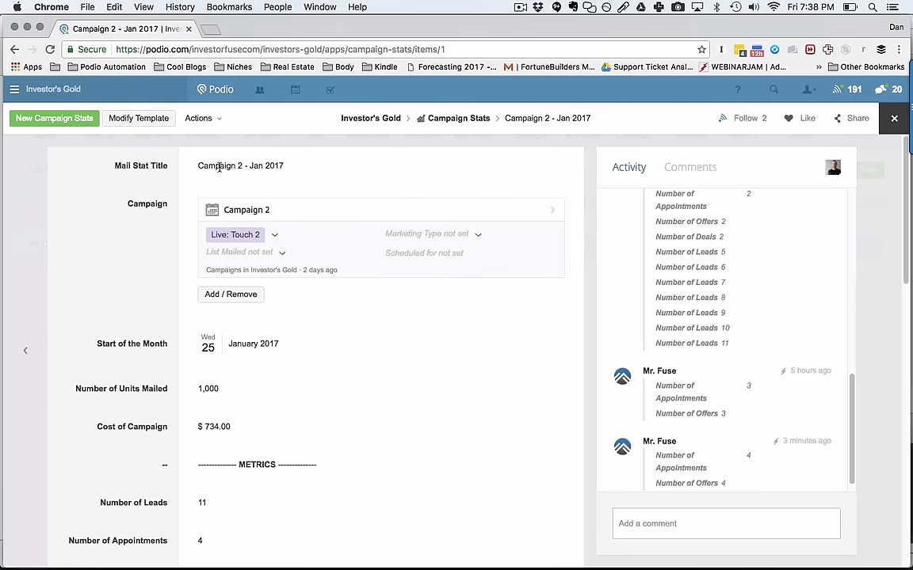
{"action": "left_click", "coordinate": [23, 226]}
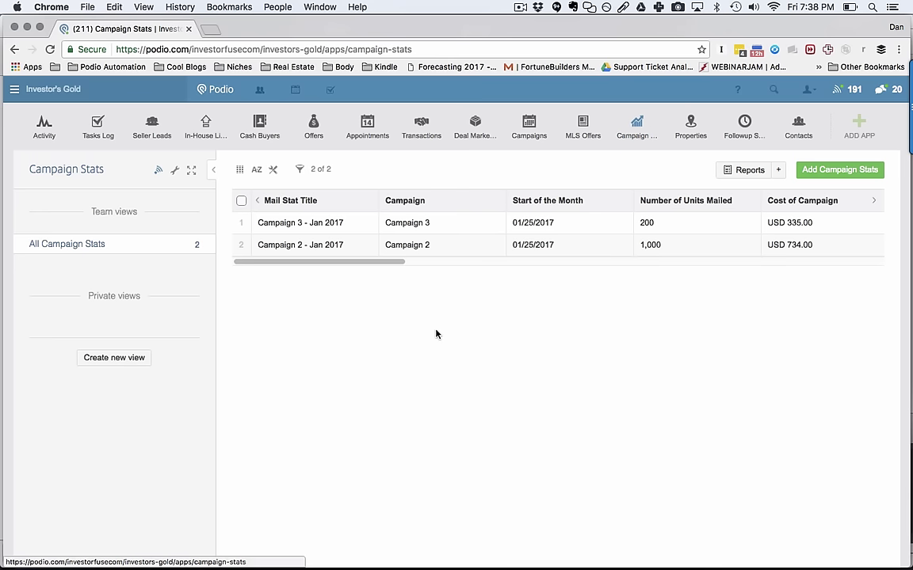
Open Campaign 3 - Jan 2017 stats, check its 15.00% and 33.33% KPIs, then close it
{"action": "left_click", "coordinate": [300, 226]}
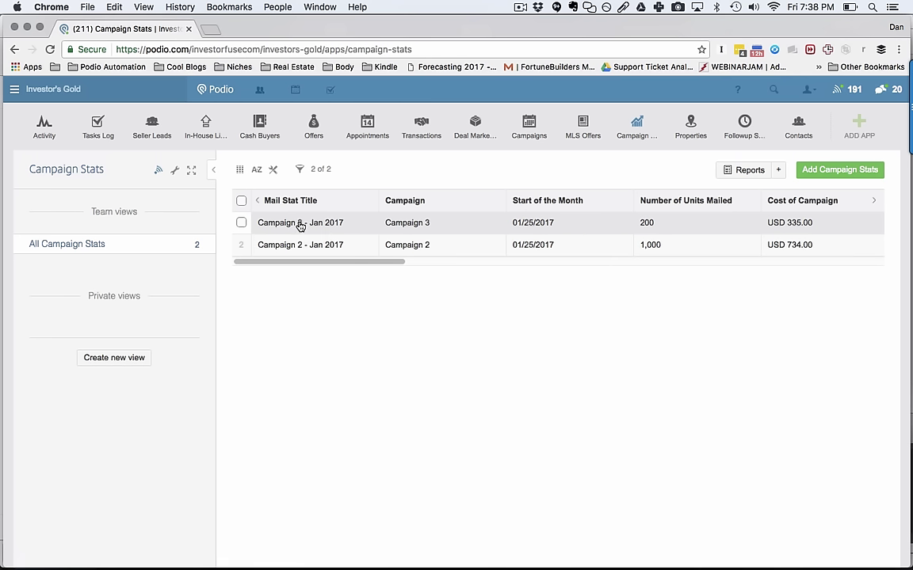
{"action": "scroll", "coordinate": [216, 331], "scroll_direction": "down", "scroll_amount": 3}
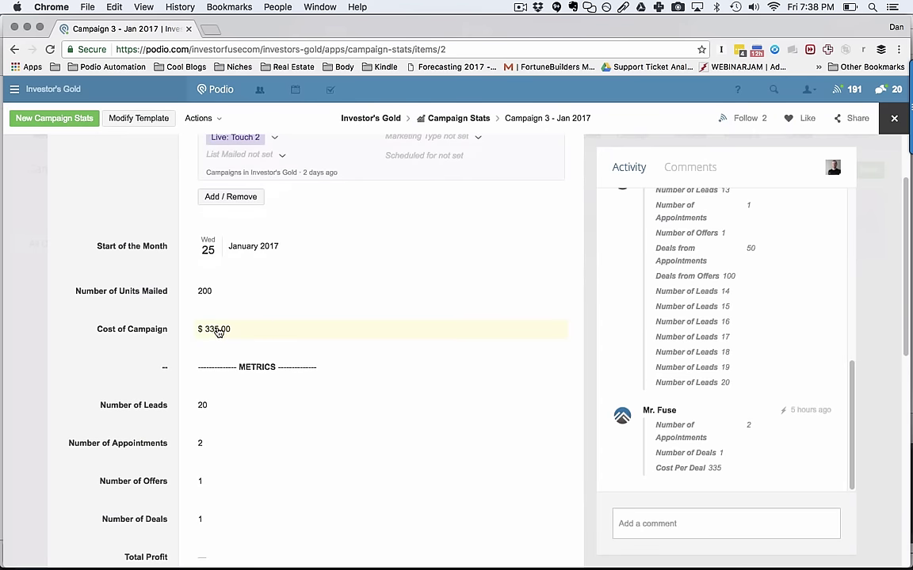
{"action": "scroll", "coordinate": [151, 341], "scroll_direction": "down", "scroll_amount": 3}
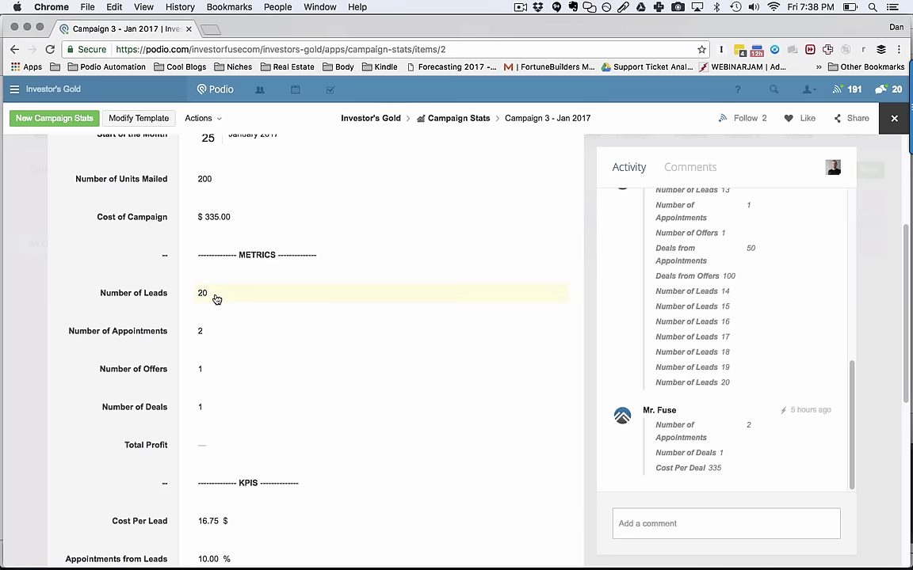
{"action": "scroll", "coordinate": [89, 335], "scroll_direction": "up", "scroll_amount": 5}
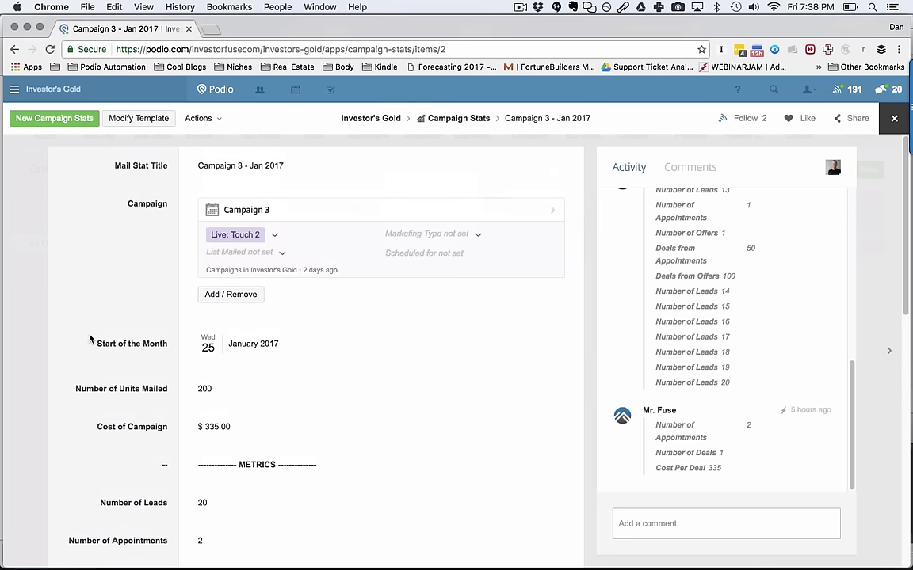
{"action": "scroll", "coordinate": [136, 274], "scroll_direction": "down", "scroll_amount": 5}
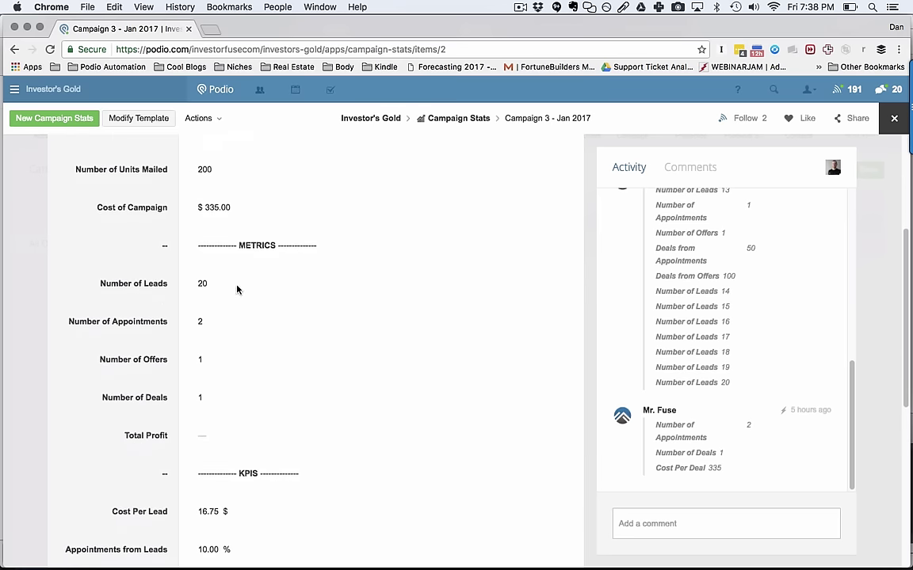
{"action": "scroll", "coordinate": [271, 372], "scroll_direction": "down", "scroll_amount": 5}
{"action": "scroll", "coordinate": [106, 361], "scroll_direction": "down", "scroll_amount": 3}
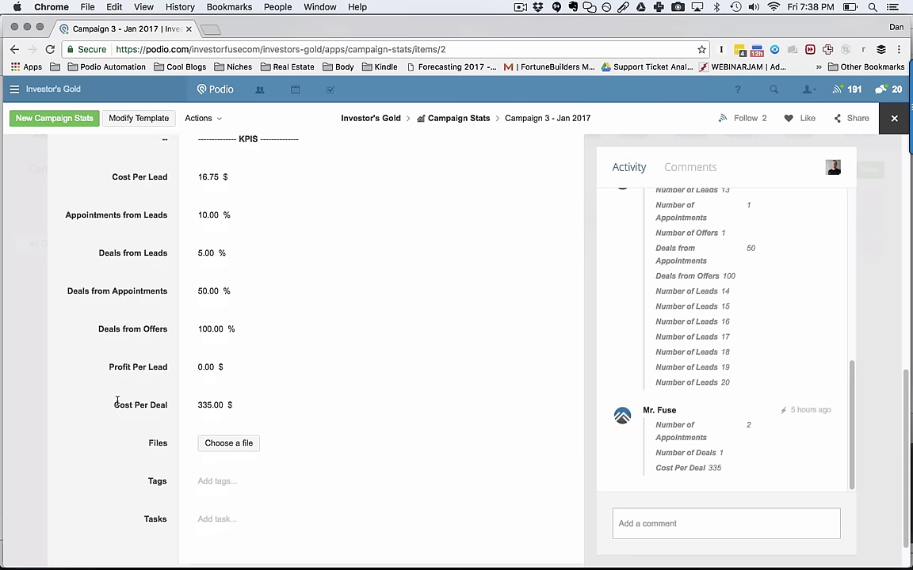
{"action": "scroll", "coordinate": [121, 383], "scroll_direction": "up", "scroll_amount": 1}
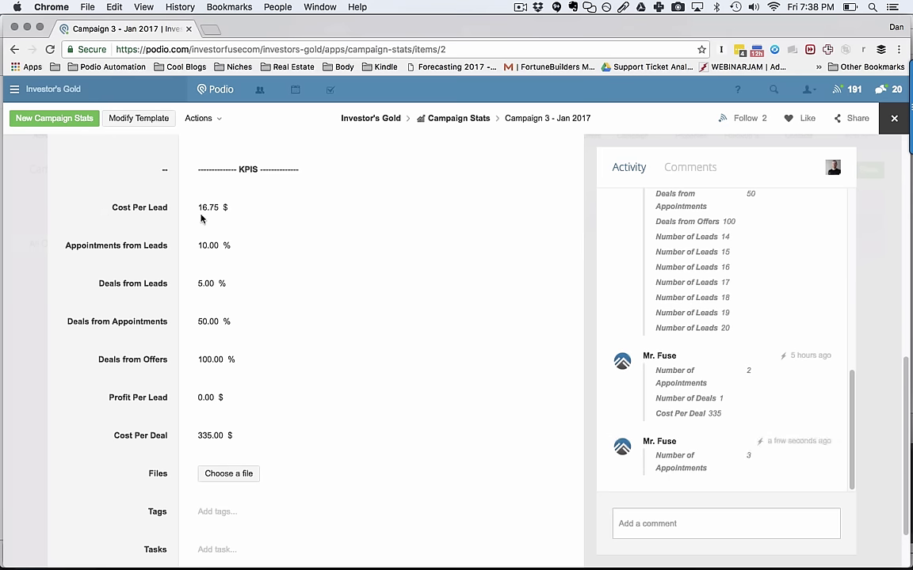
{"action": "scroll", "coordinate": [76, 392], "scroll_direction": "down", "scroll_amount": 1}
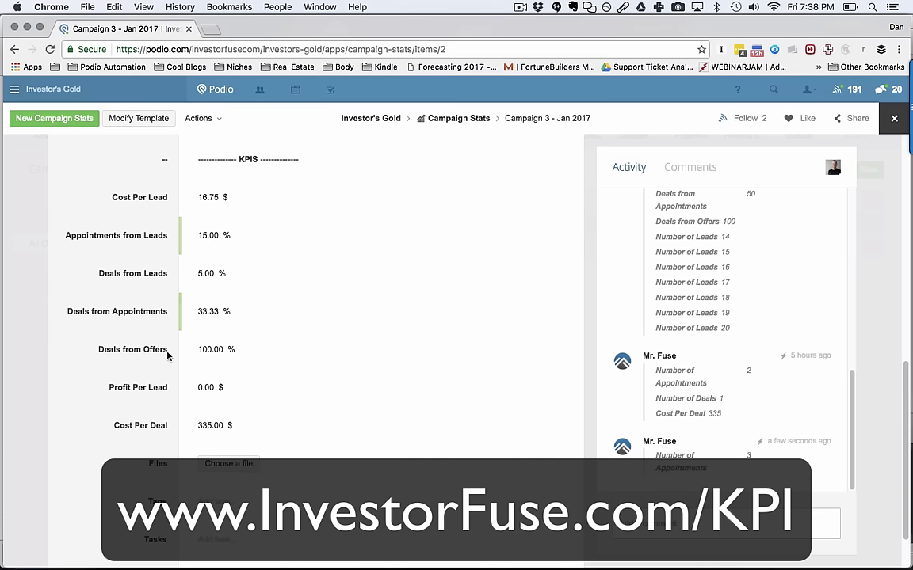
{"action": "left_click", "coordinate": [26, 271]}
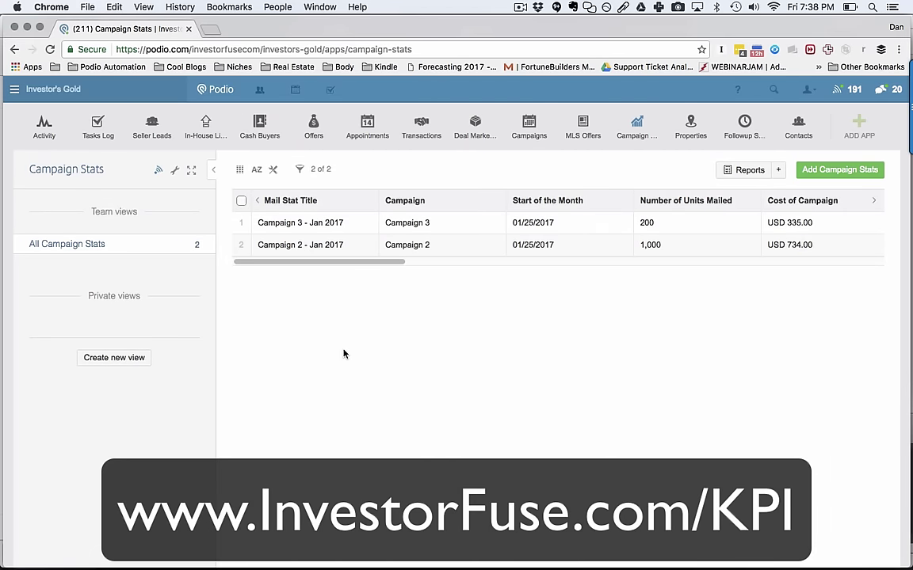
Open the Campaign 3 record in the Campaigns app: Active, Live: Touch 2, 200 mailed, 335.00 cost
{"action": "left_click", "coordinate": [530, 136]}
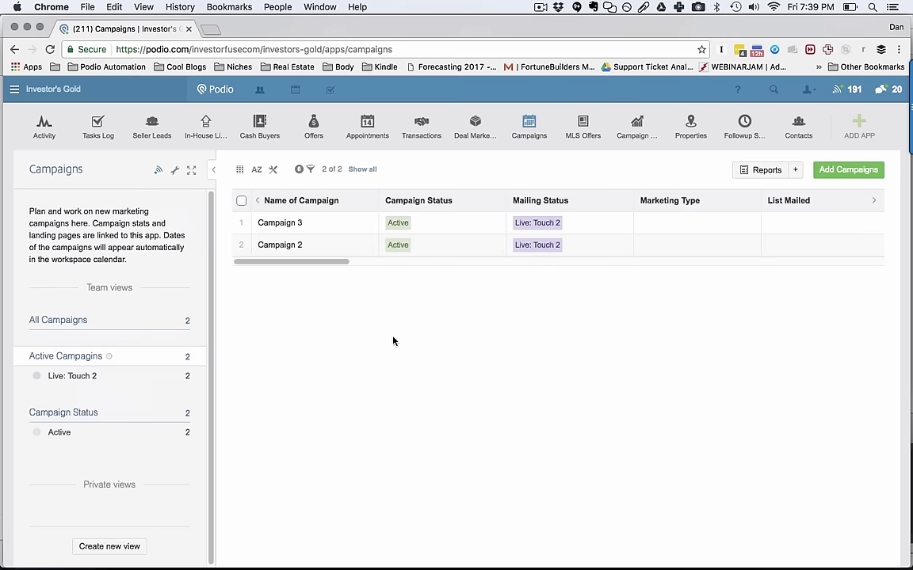
{"action": "left_click", "coordinate": [332, 230]}
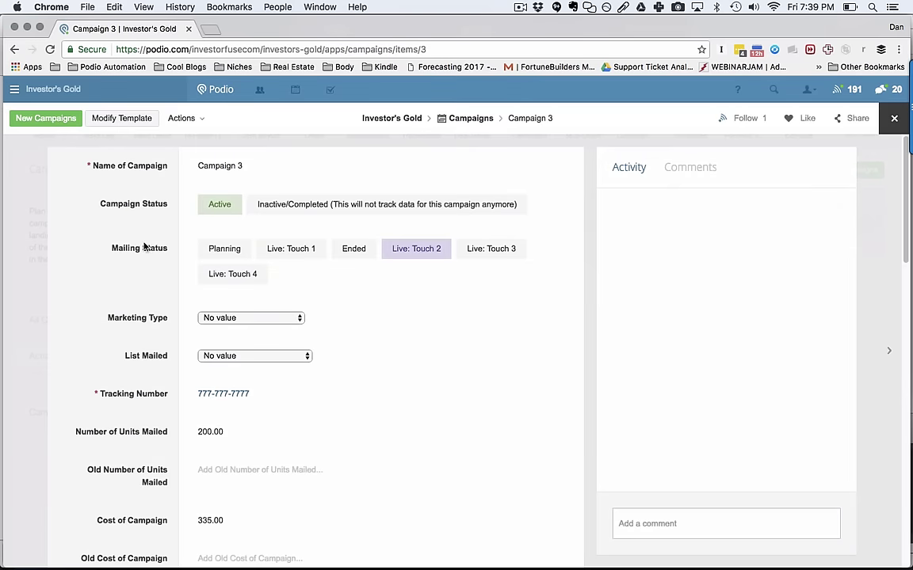
{"action": "scroll", "coordinate": [113, 346], "scroll_direction": "down", "scroll_amount": 2}
{"action": "scroll", "coordinate": [112, 345], "scroll_direction": "down", "scroll_amount": 4}
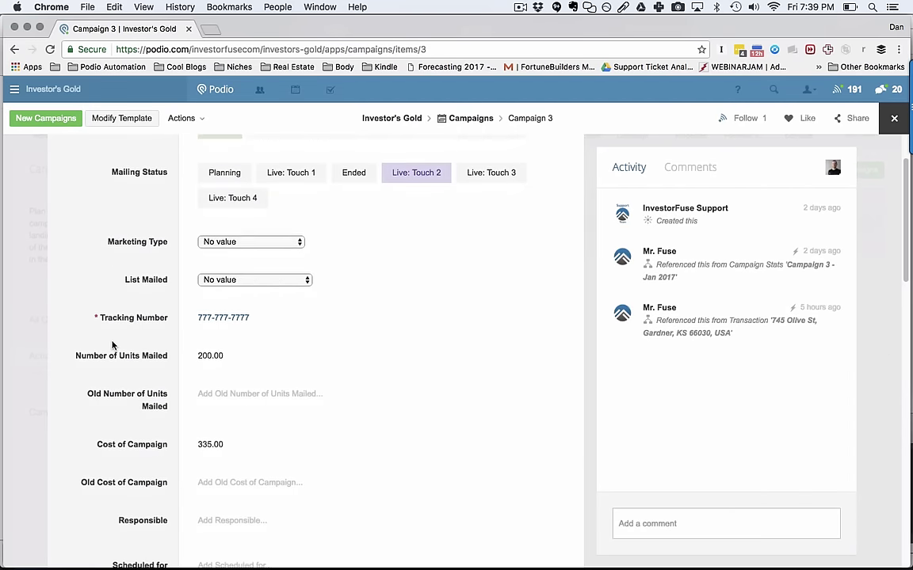
{"action": "scroll", "coordinate": [113, 345], "scroll_direction": "down", "scroll_amount": 8}
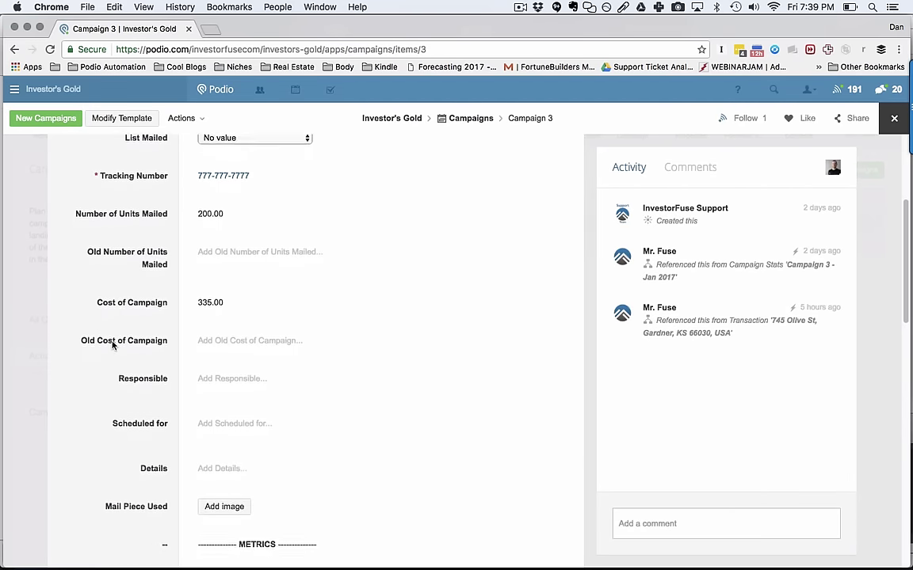
Review Campaign 3's METRICS and KPIS fields, including 16.75 cost per lead, then return to the top
{"action": "scroll", "coordinate": [113, 346], "scroll_direction": "down", "scroll_amount": 3}
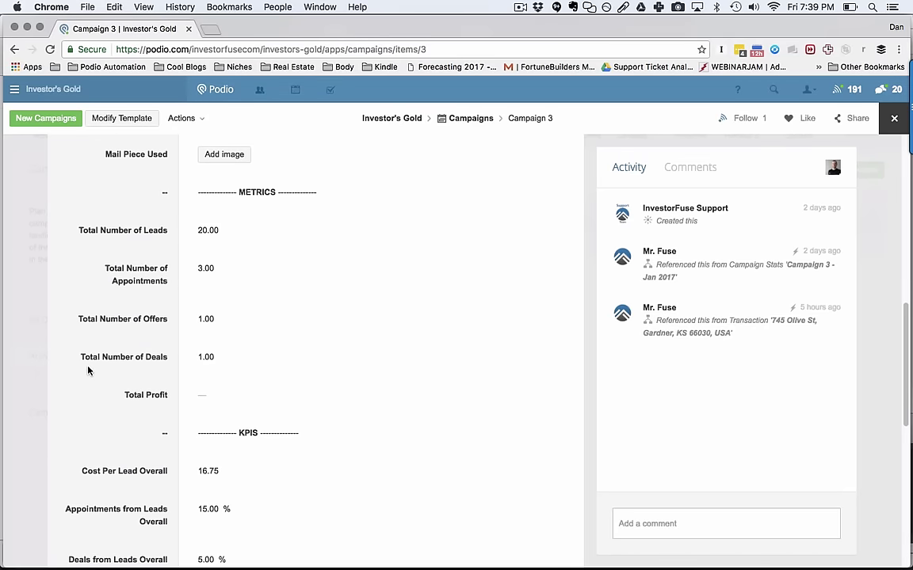
{"action": "scroll", "coordinate": [88, 371], "scroll_direction": "down", "scroll_amount": 1}
{"action": "scroll", "coordinate": [88, 371], "scroll_direction": "down", "scroll_amount": 1}
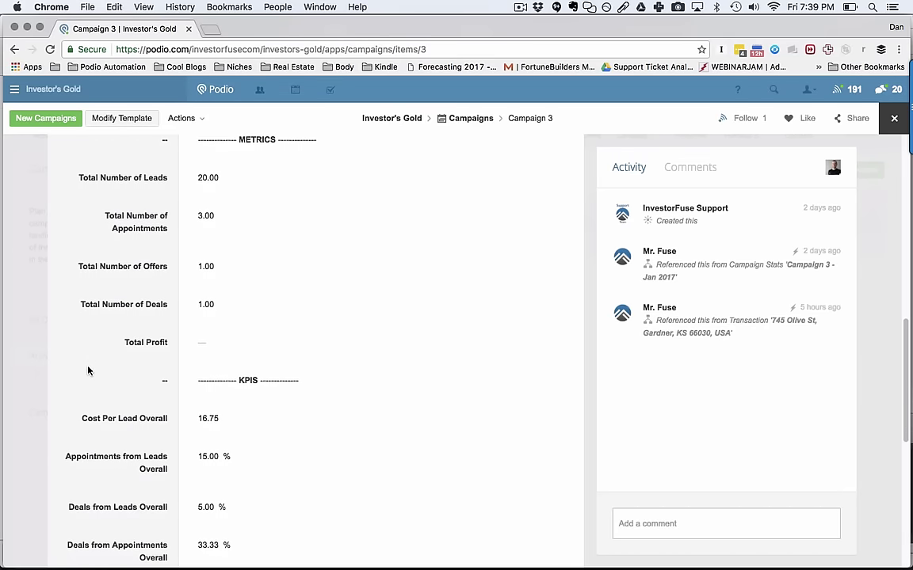
{"action": "scroll", "coordinate": [88, 371], "scroll_direction": "down", "scroll_amount": 2}
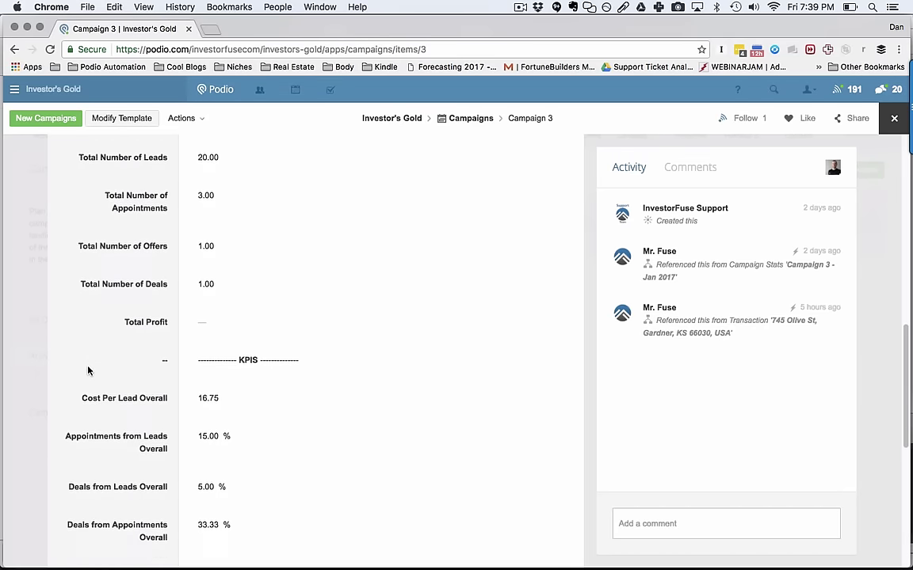
{"action": "scroll", "coordinate": [135, 367], "scroll_direction": "down", "scroll_amount": 2}
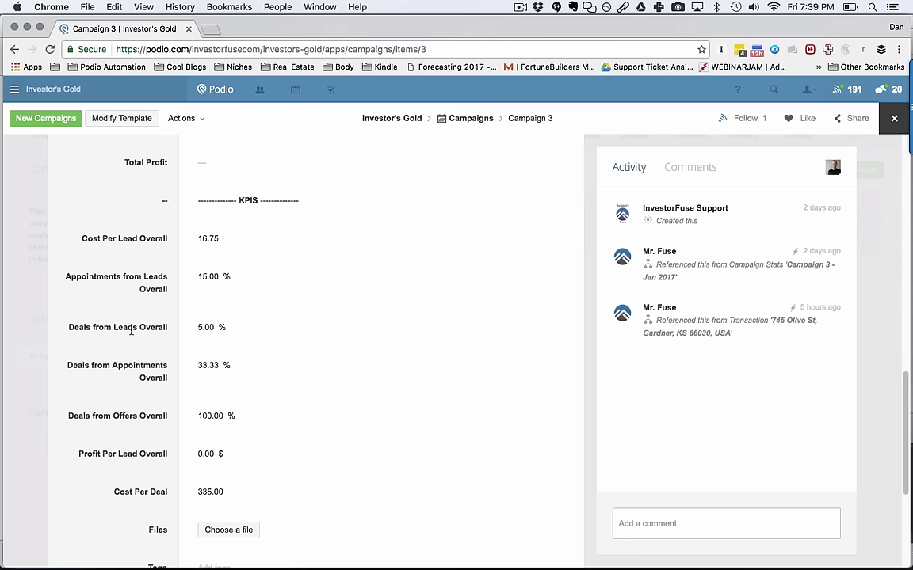
{"action": "scroll", "coordinate": [115, 346], "scroll_direction": "down", "scroll_amount": 1}
{"action": "scroll", "coordinate": [114, 346], "scroll_direction": "down", "scroll_amount": 2}
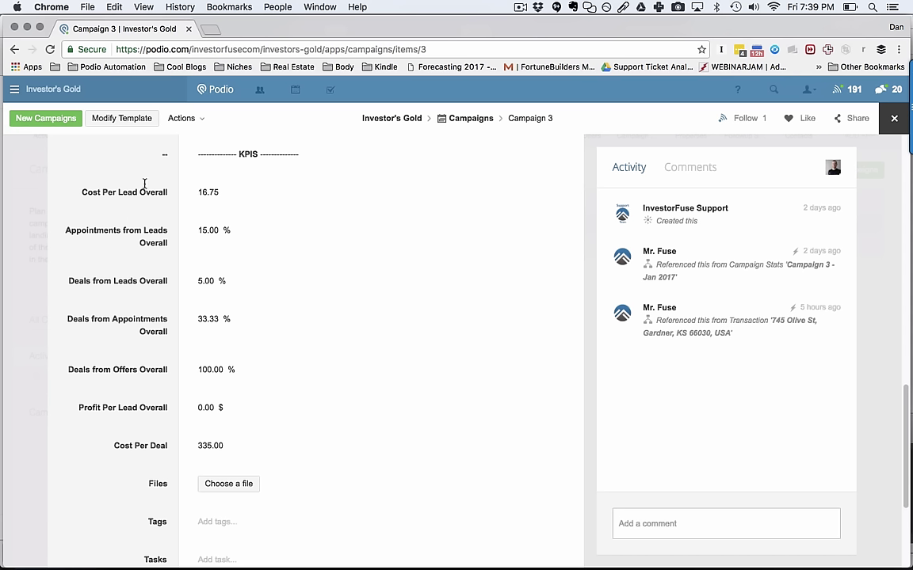
{"action": "scroll", "coordinate": [102, 262], "scroll_direction": "up", "scroll_amount": 10}
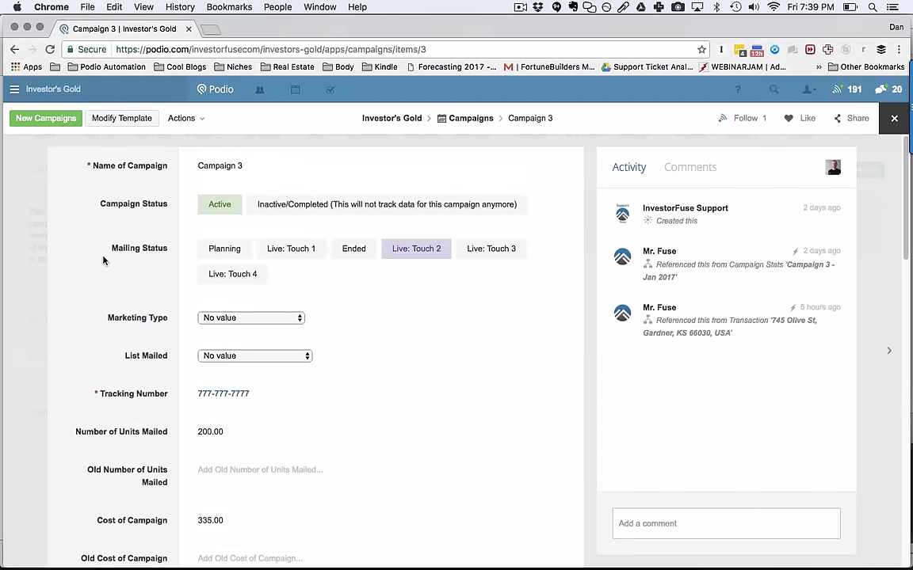
Reopen Campaign 3 - Jan 2017 in Campaign Stats and view its KPIs: 16.75 per lead, 335.00 per deal
{"action": "left_click", "coordinate": [894, 195]}
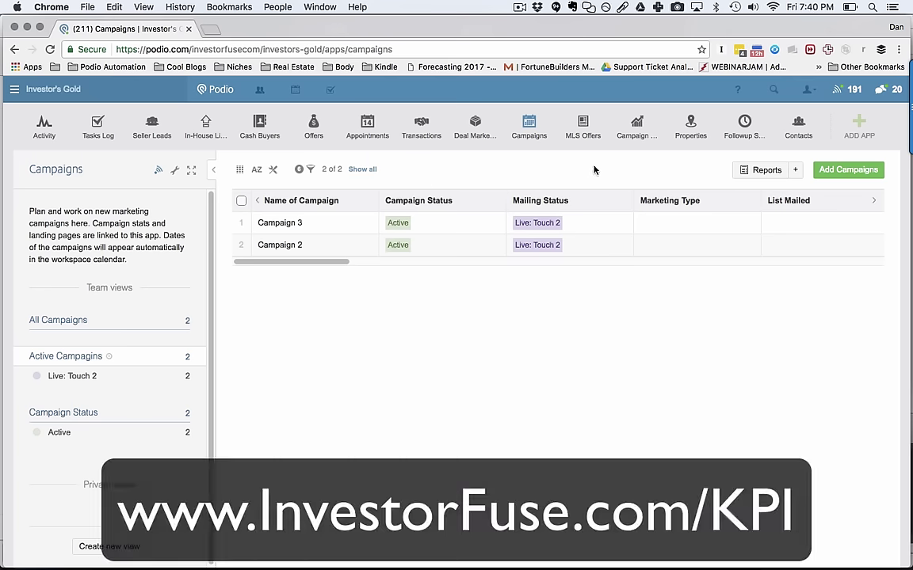
{"action": "left_click", "coordinate": [632, 140]}
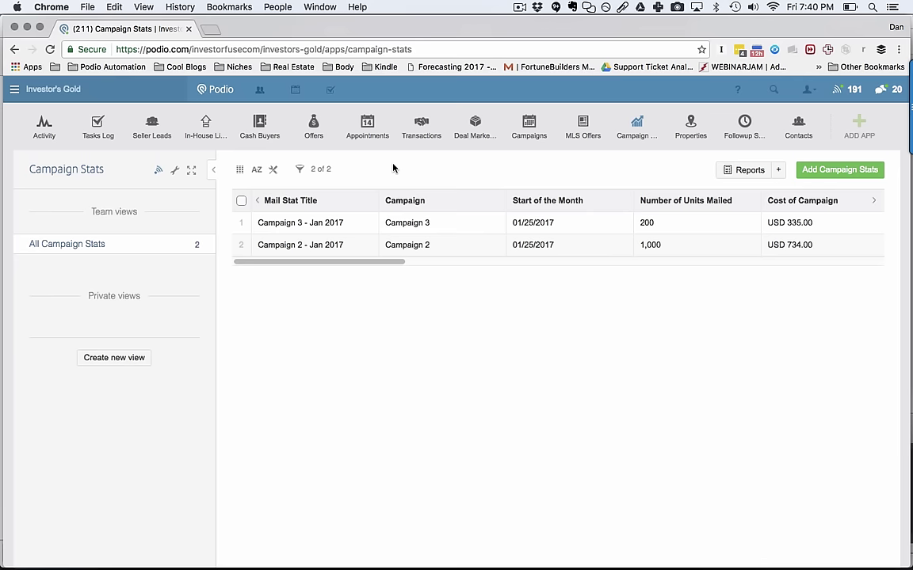
{"action": "left_click", "coordinate": [356, 222]}
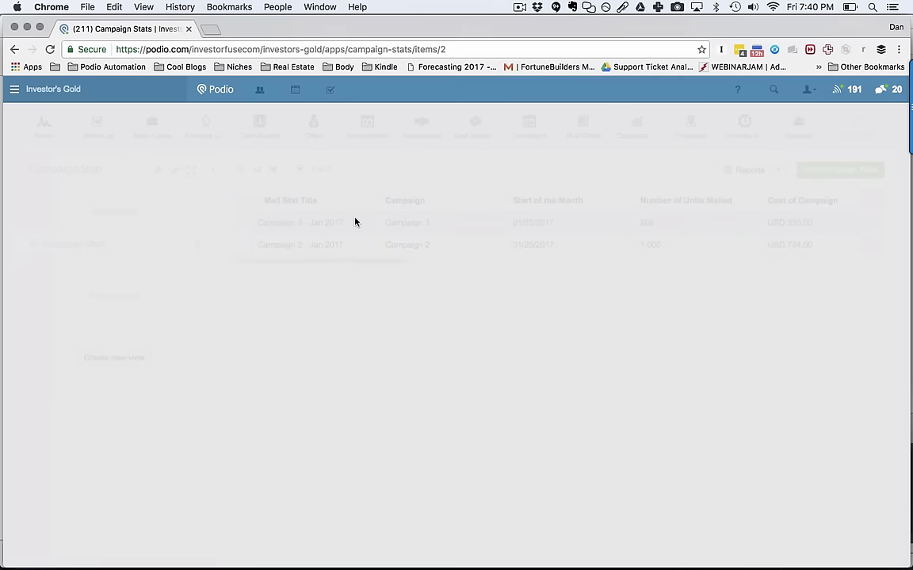
{"action": "scroll", "coordinate": [137, 264], "scroll_direction": "down", "scroll_amount": 6}
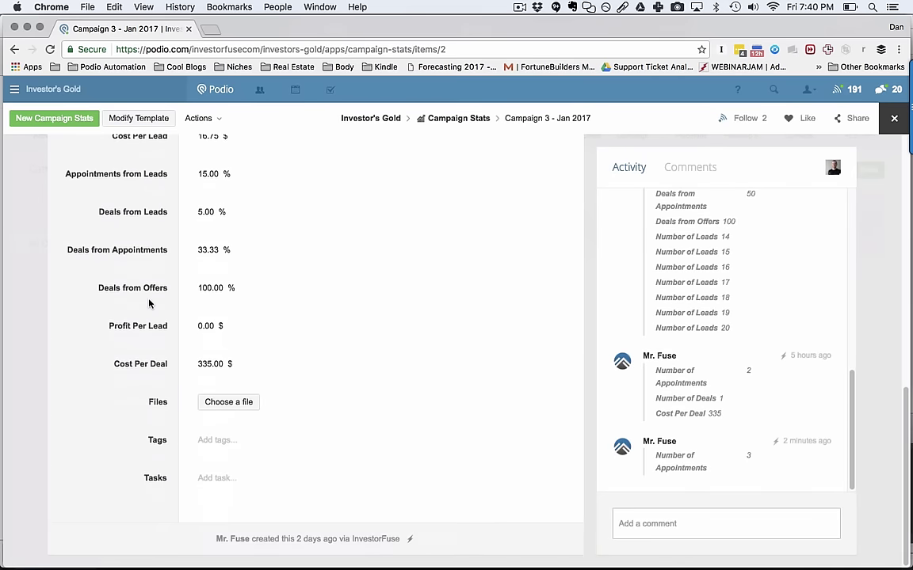
{"action": "scroll", "coordinate": [149, 304], "scroll_direction": "up", "scroll_amount": 1}
{"action": "mouse_move", "coordinate": [657, 557]}
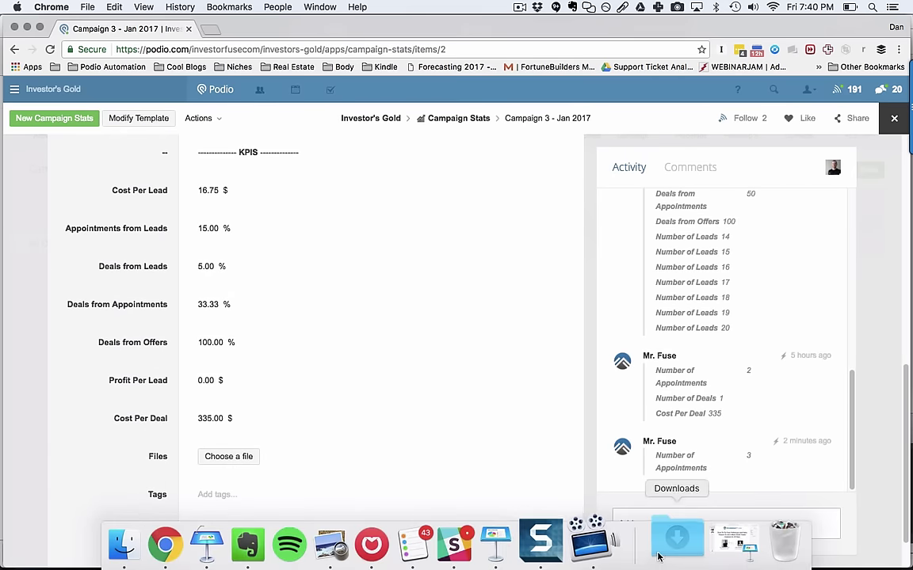
{"action": "scroll", "coordinate": [110, 294], "scroll_direction": "up", "scroll_amount": 1}
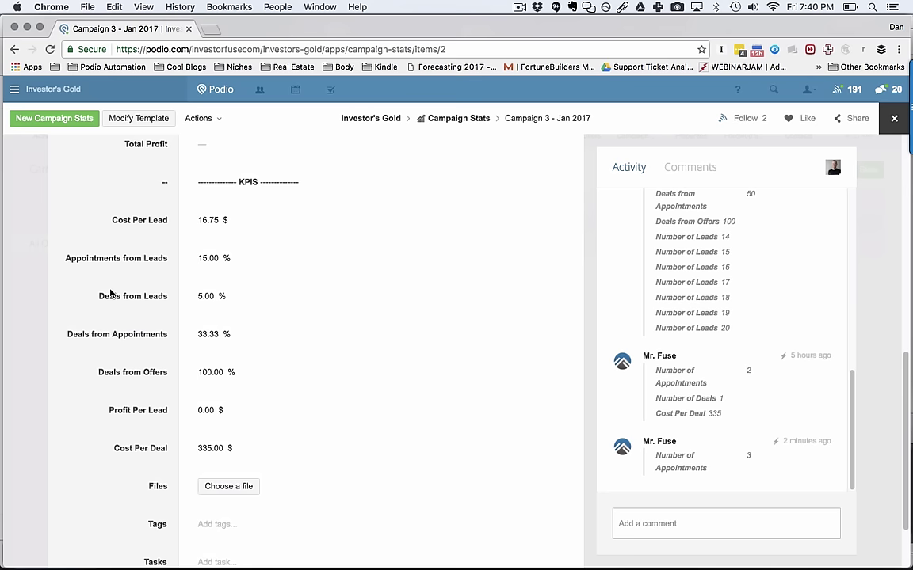
{"action": "scroll", "coordinate": [79, 293], "scroll_direction": "down", "scroll_amount": 2}
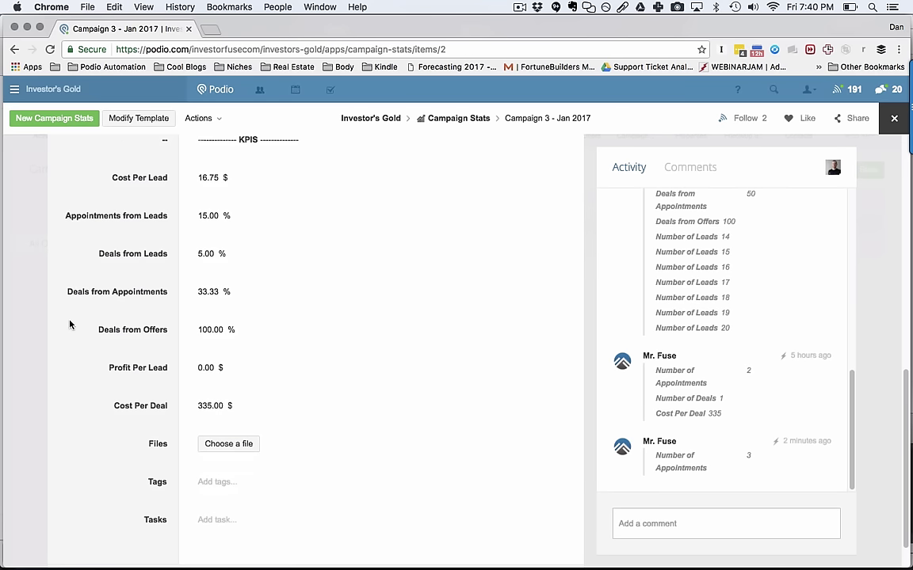